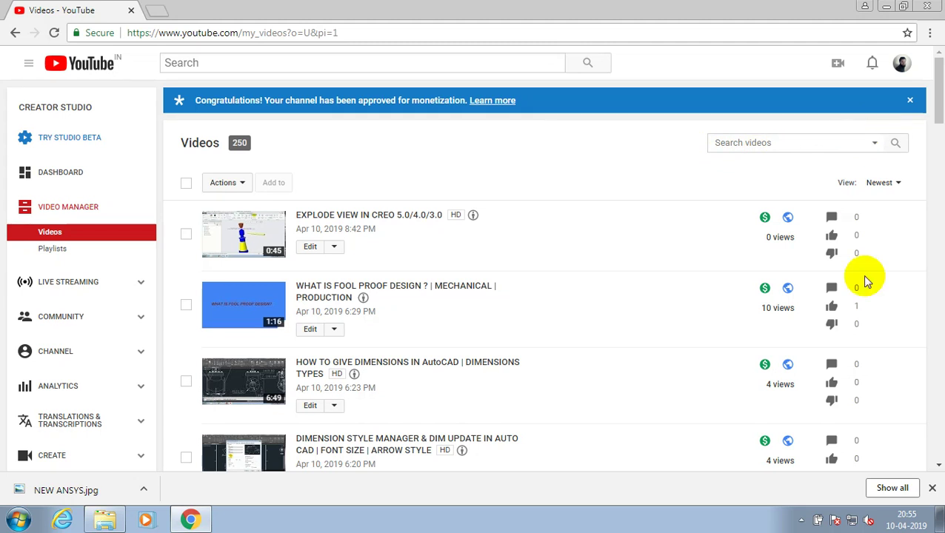
# Close the developer tools and scroll the uploads list toward the Rectangular Helical Trajectory Spring video
pyautogui.click(802, 521)
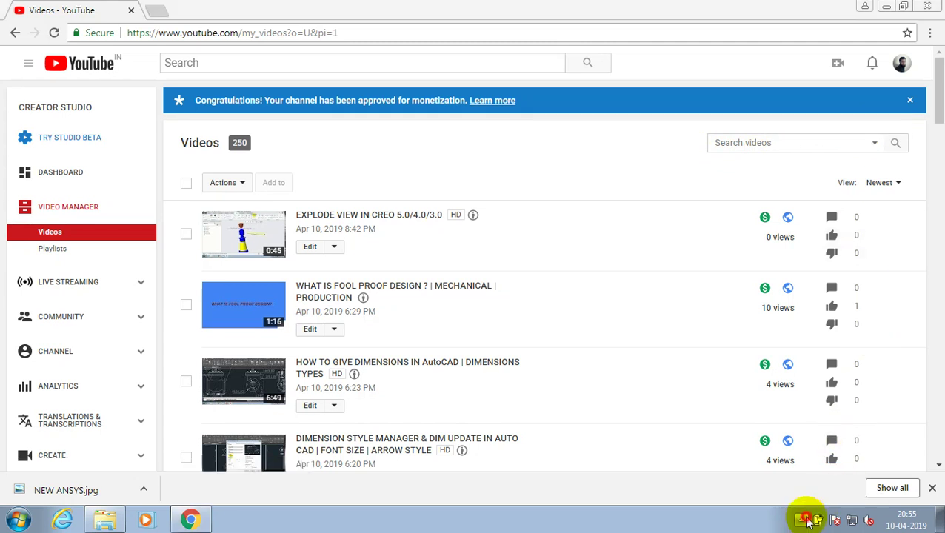
pyautogui.click(661, 372)
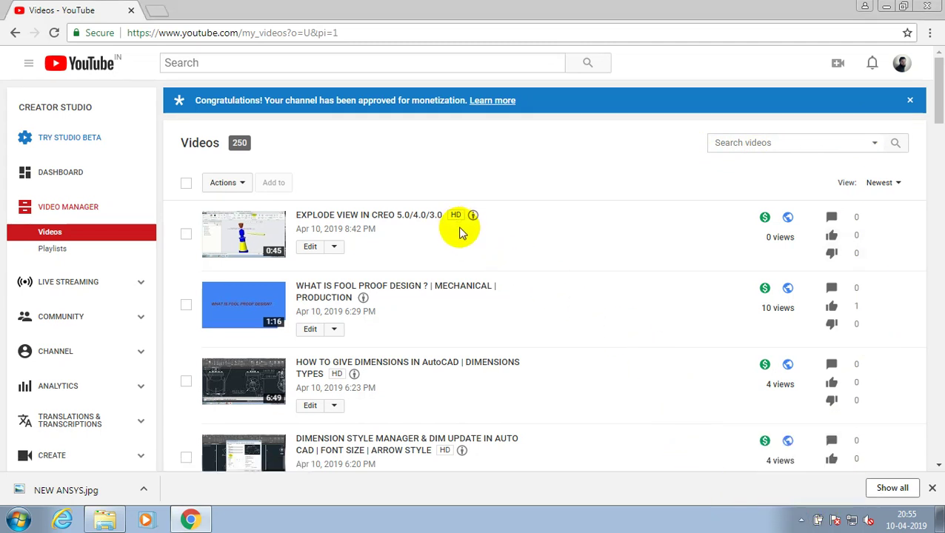
pyautogui.scroll(-1, 459, 235)
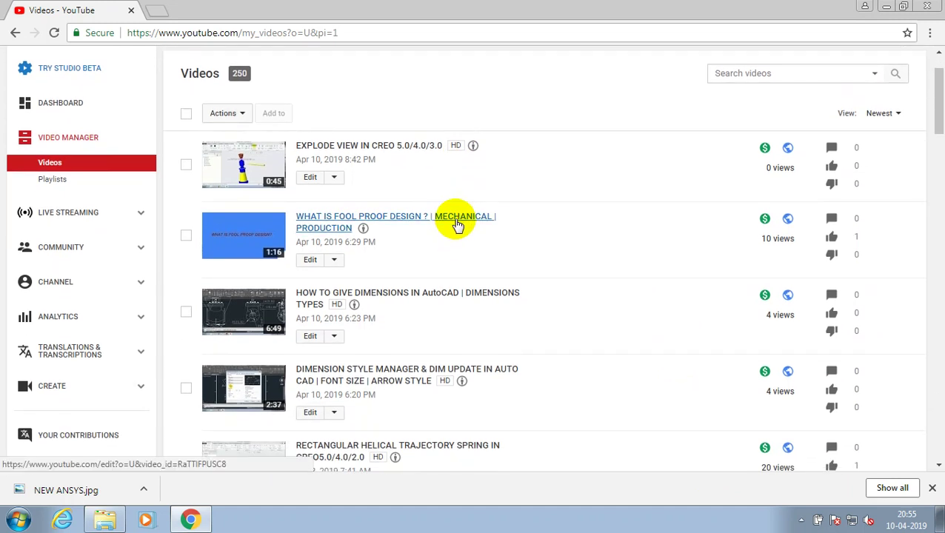
pyautogui.click(453, 226)
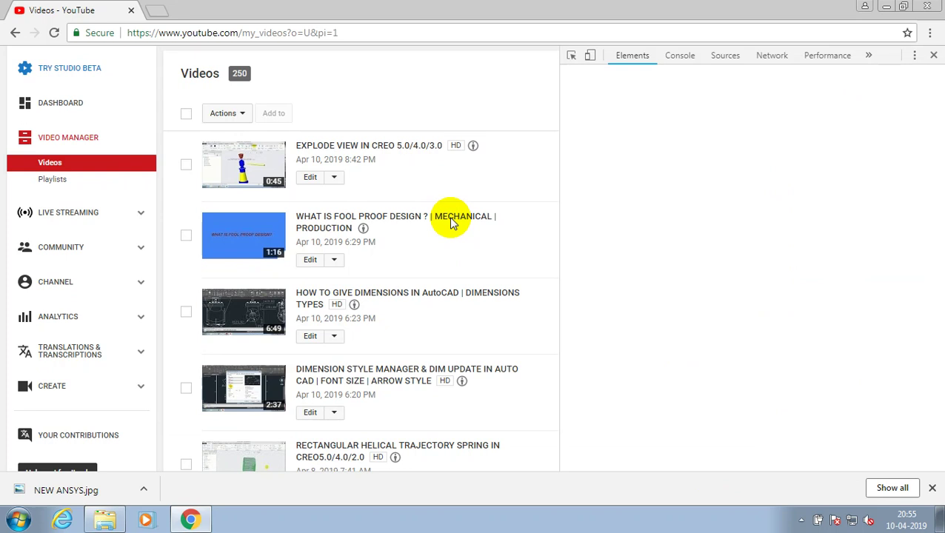
pyautogui.click(934, 56)
pyautogui.scroll(-1, 496, 210)
pyautogui.scroll(-1, 496, 213)
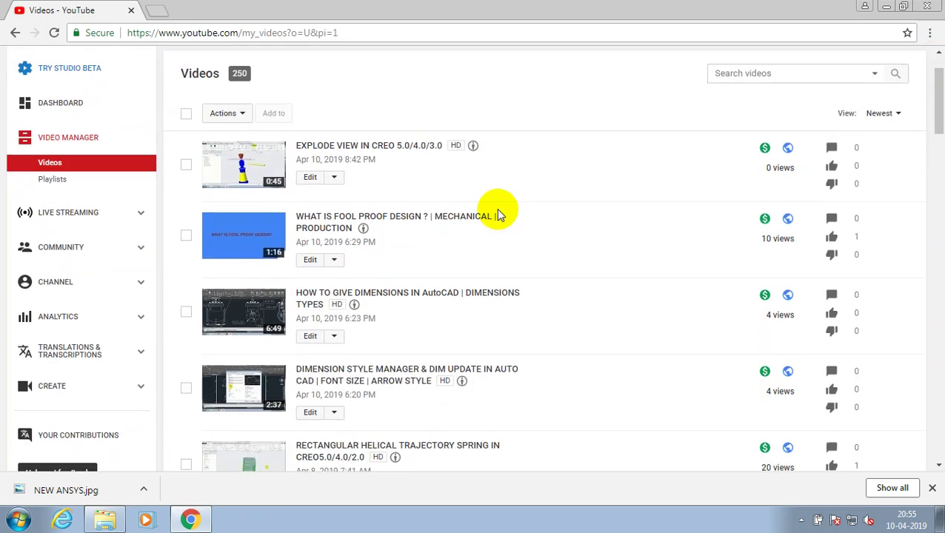
pyautogui.scroll(-2, 501, 207)
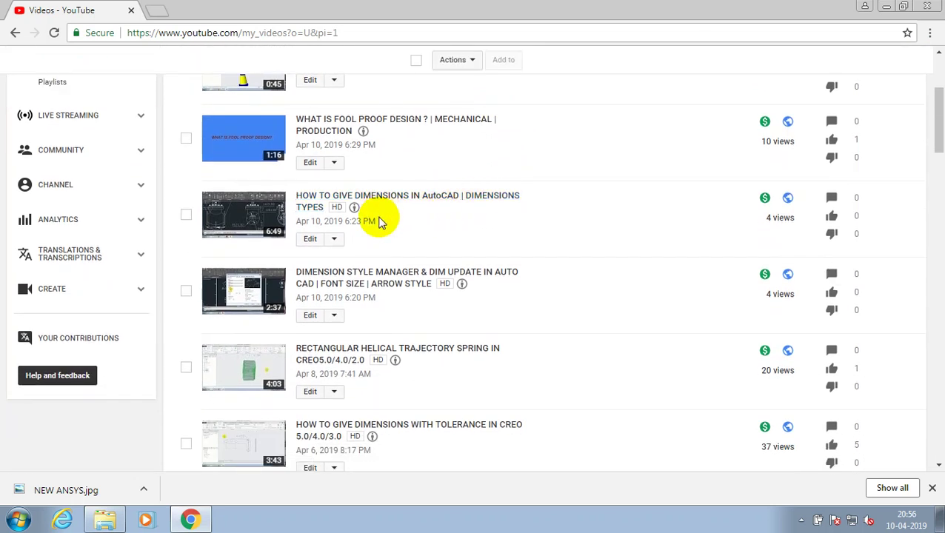
pyautogui.scroll(-1, 380, 218)
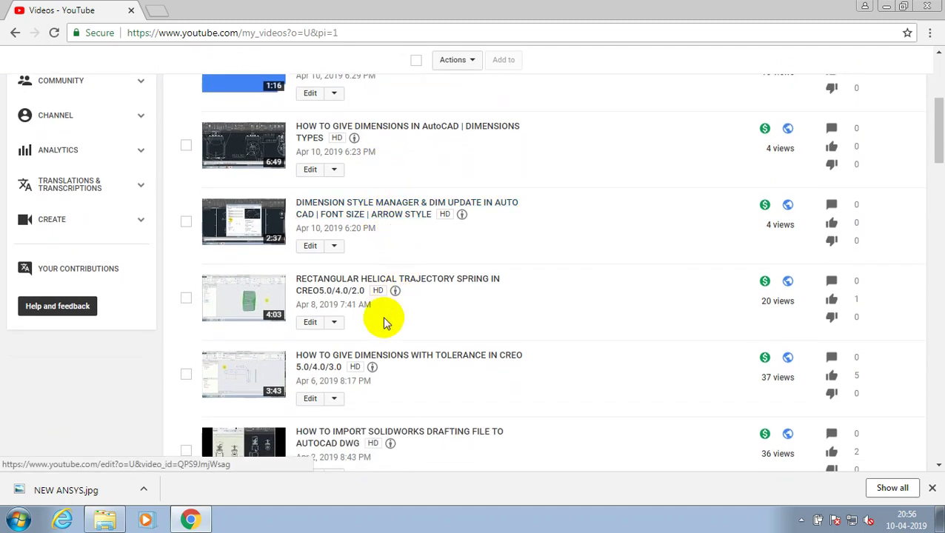
# Open the spring video's Info & Settings page and scroll to its Basic info fields
pyautogui.click(310, 325)
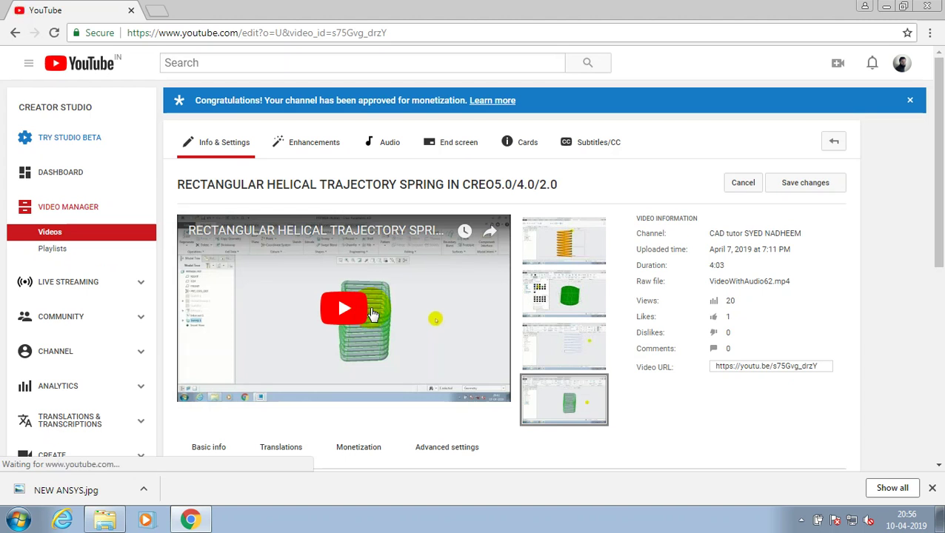
pyautogui.scroll(-1, 556, 237)
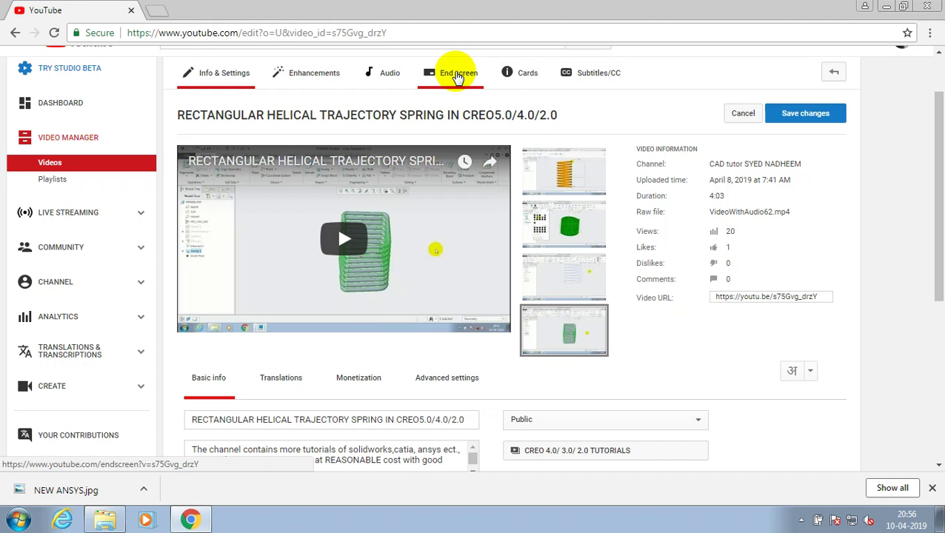
# Switch to the End screen editor, dismiss the tour, and show the element types
pyautogui.click(457, 74)
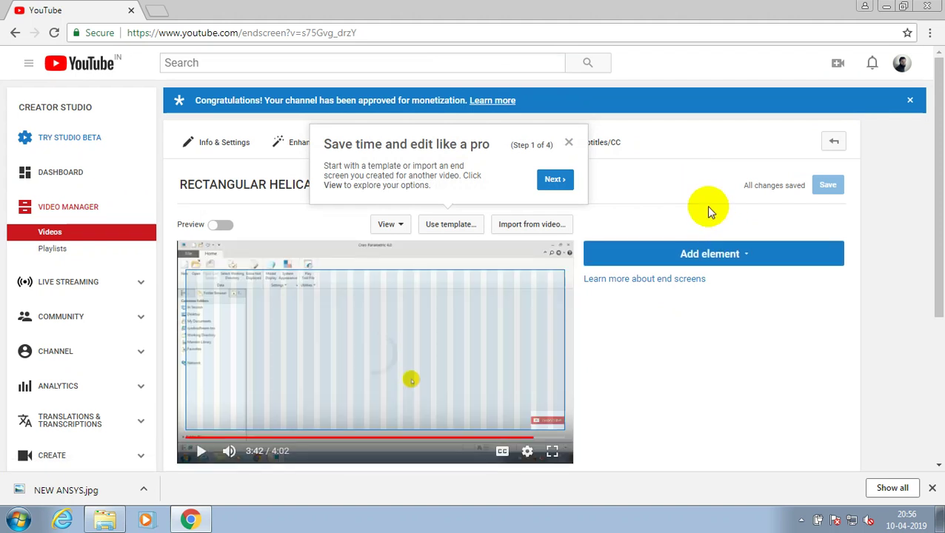
pyautogui.click(570, 144)
pyautogui.scroll(-2, 732, 290)
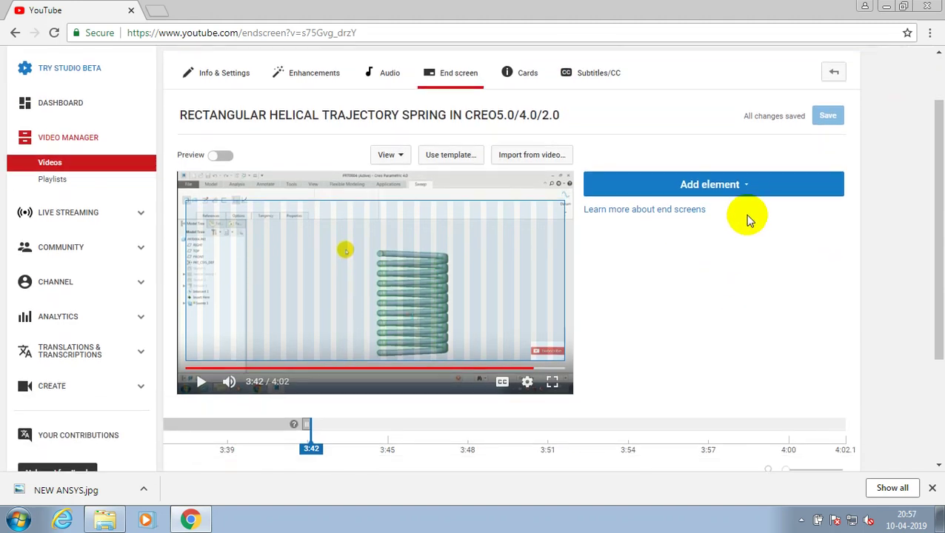
pyautogui.click(756, 187)
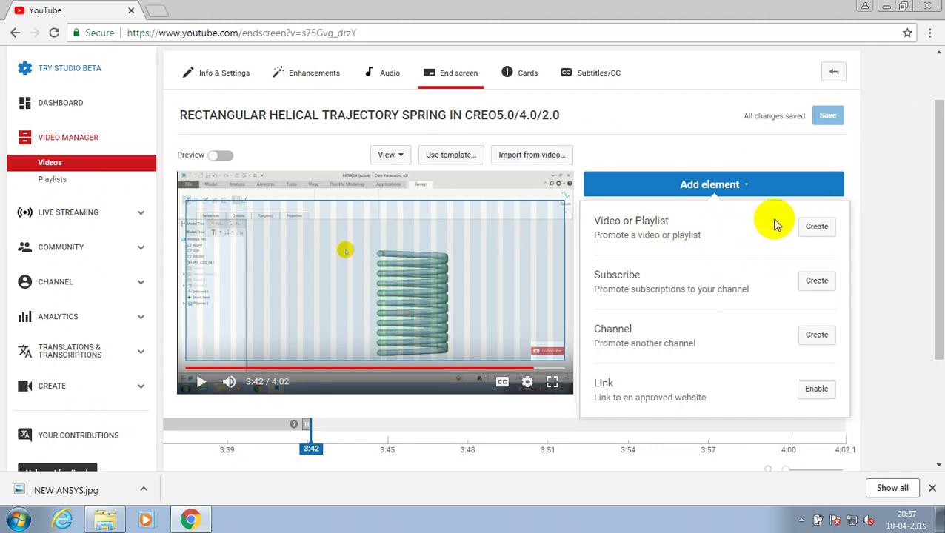
# Feature the How to Make a Twisted Rod in Creo video as an end screen element
pyautogui.click(814, 232)
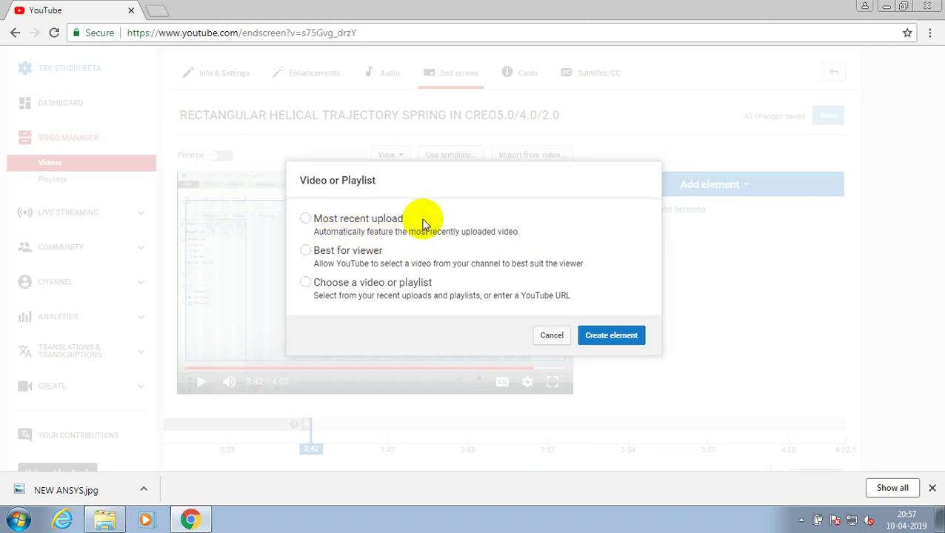
pyautogui.click(309, 289)
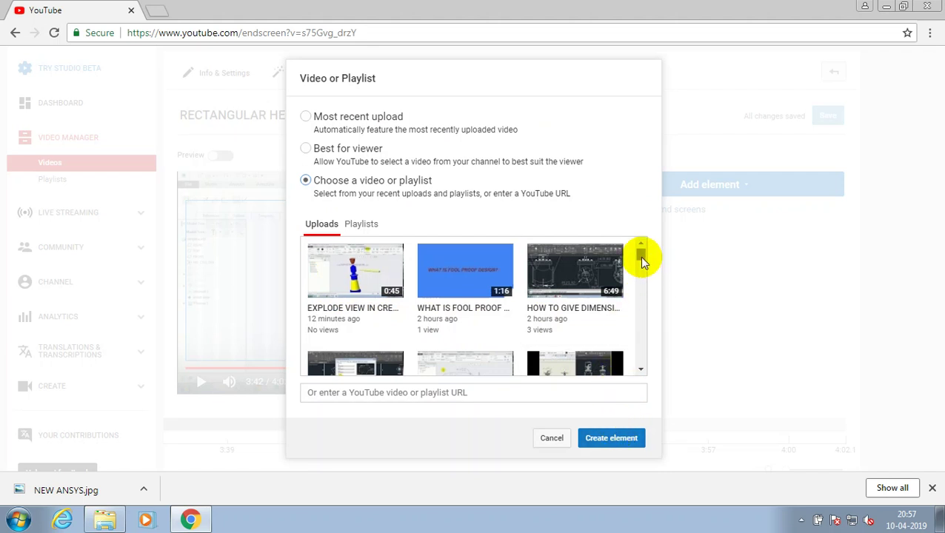
pyautogui.moveTo(641, 259); pyautogui.dragTo(642, 277)
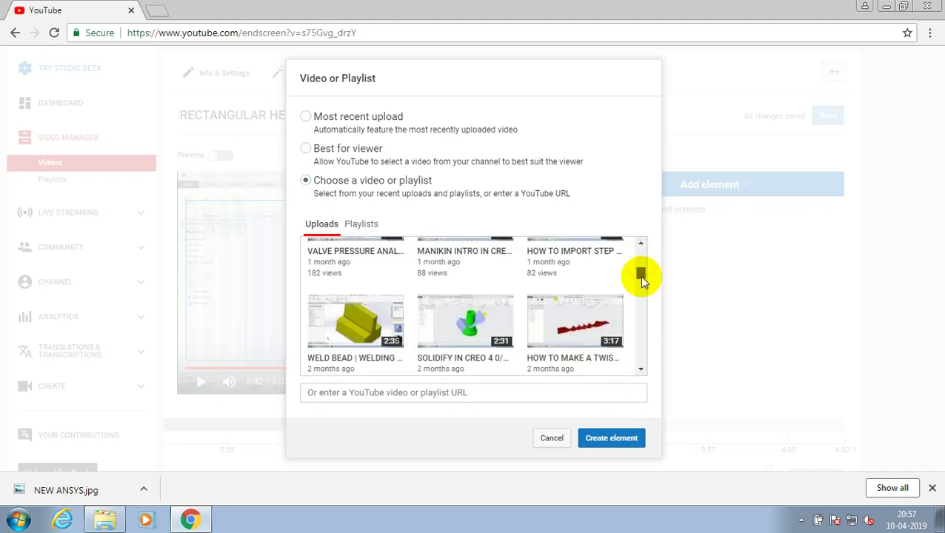
pyautogui.scroll(-1, 597, 318)
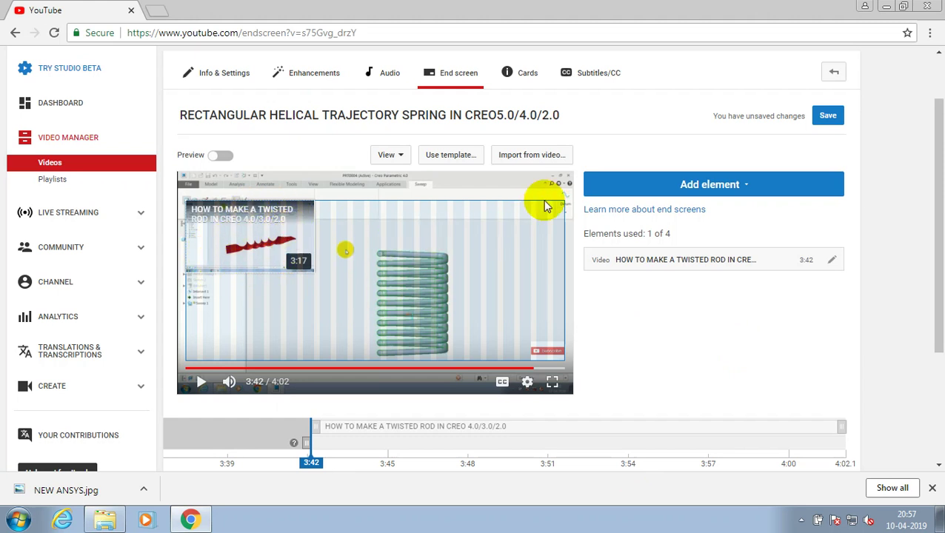
pyautogui.click(696, 187)
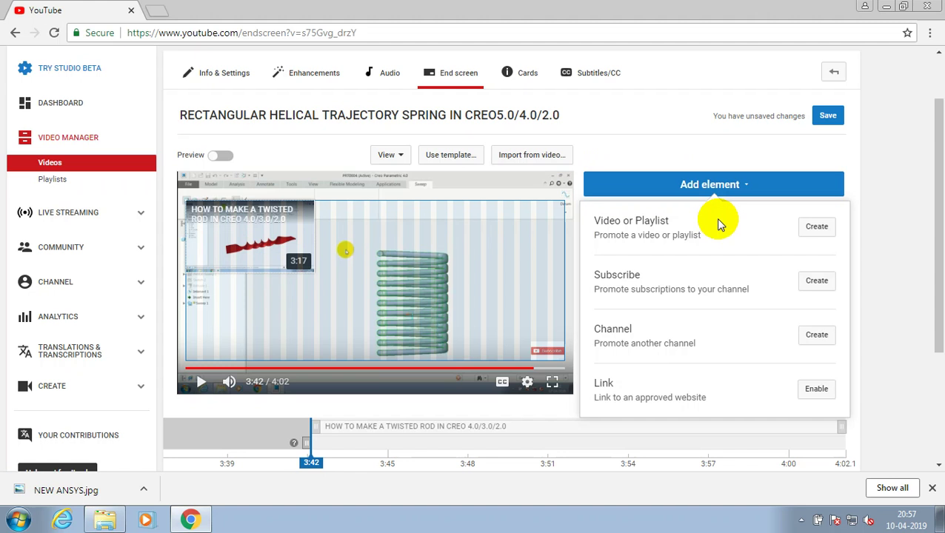
# Create a Best for viewer element and drag it to the top-right of the preview
pyautogui.click(814, 227)
pyautogui.click(307, 252)
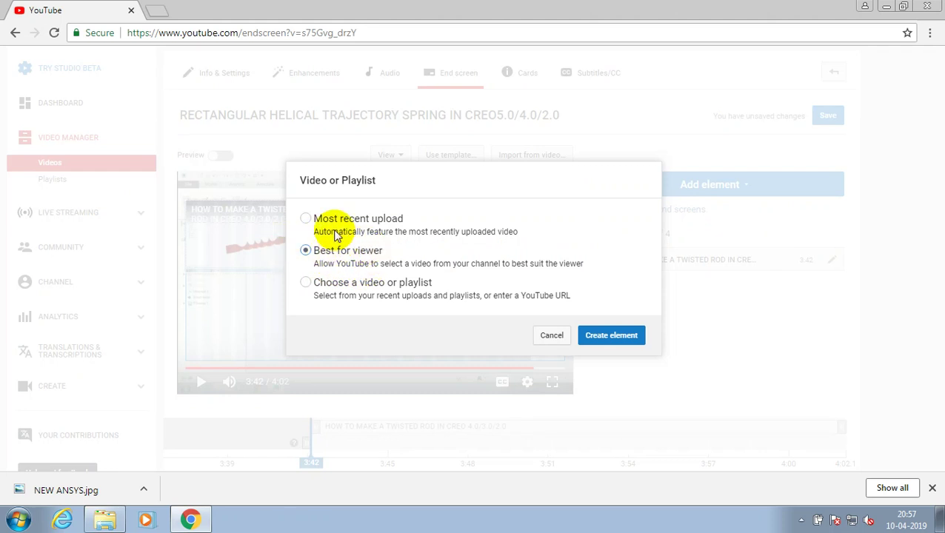
pyautogui.click(618, 337)
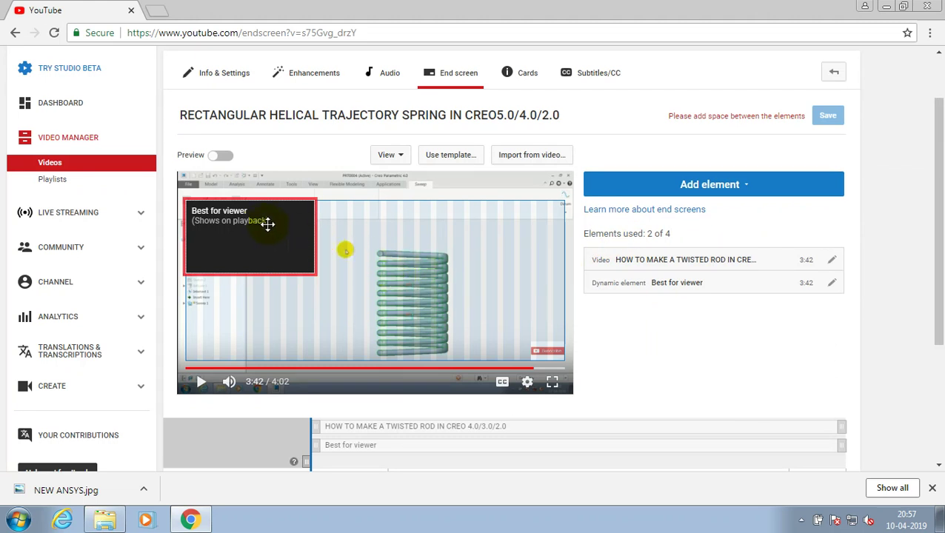
pyautogui.moveTo(268, 224); pyautogui.dragTo(508, 218)
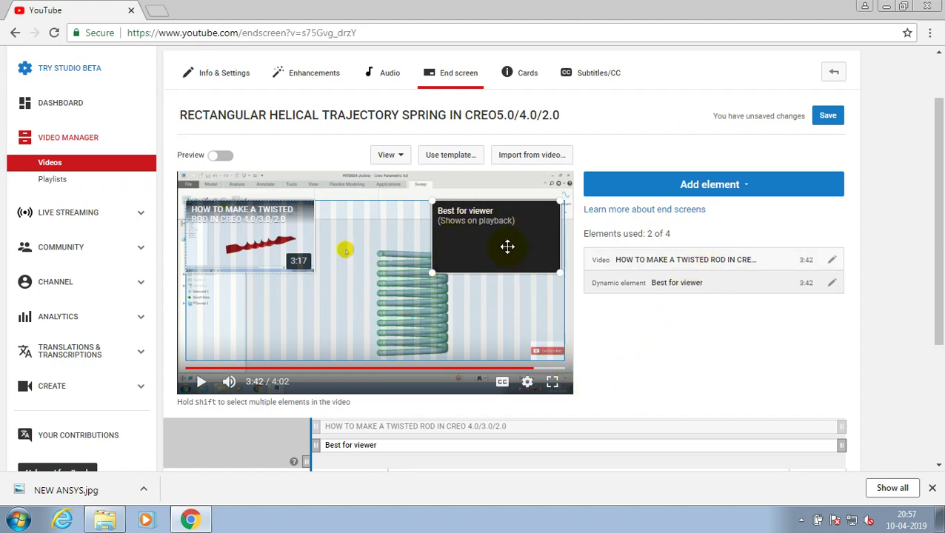
# Add the AutoCAD TUTORIALS playlist element and drag it below the featured video
pyautogui.click(724, 185)
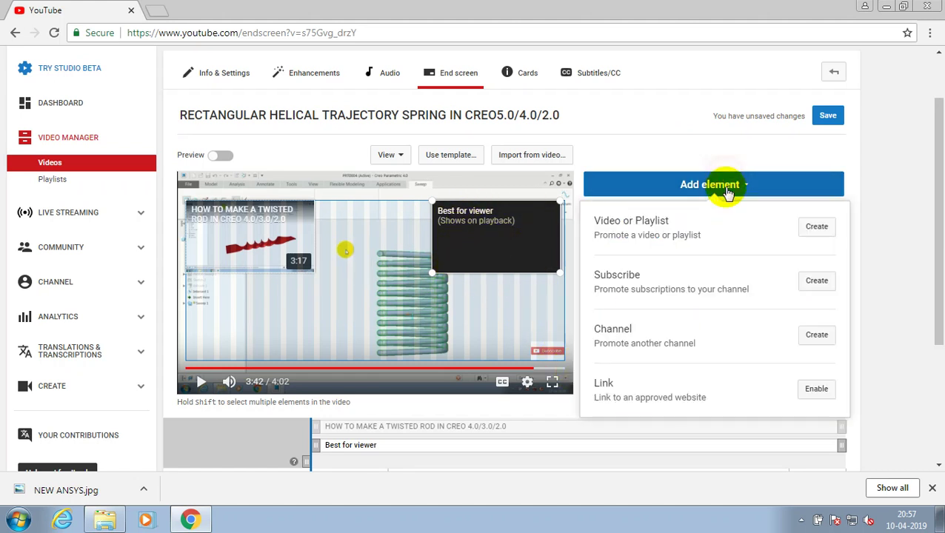
pyautogui.click(818, 231)
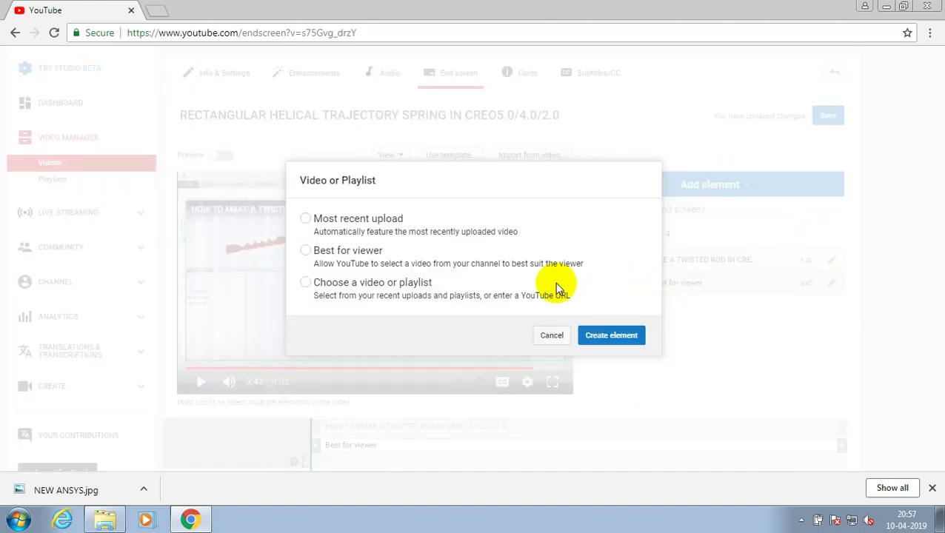
pyautogui.click(306, 282)
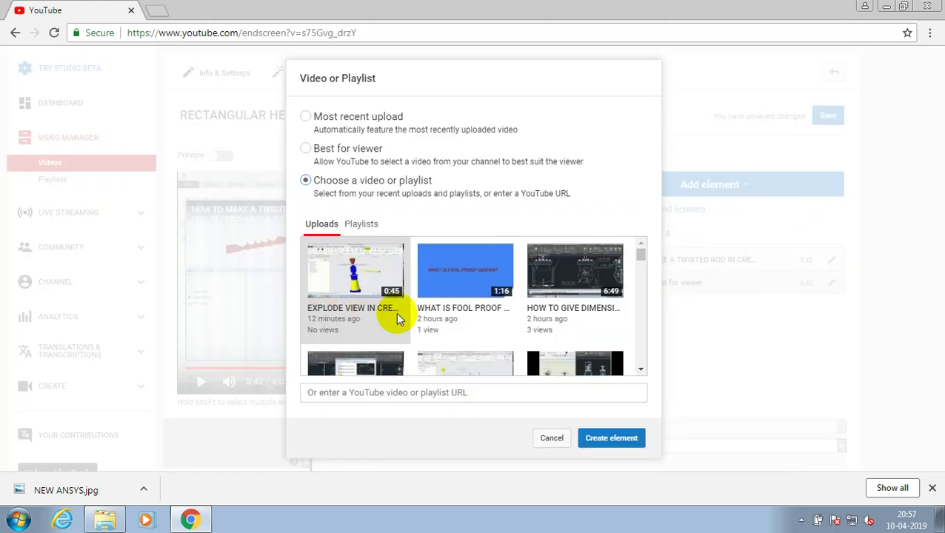
pyautogui.click(350, 226)
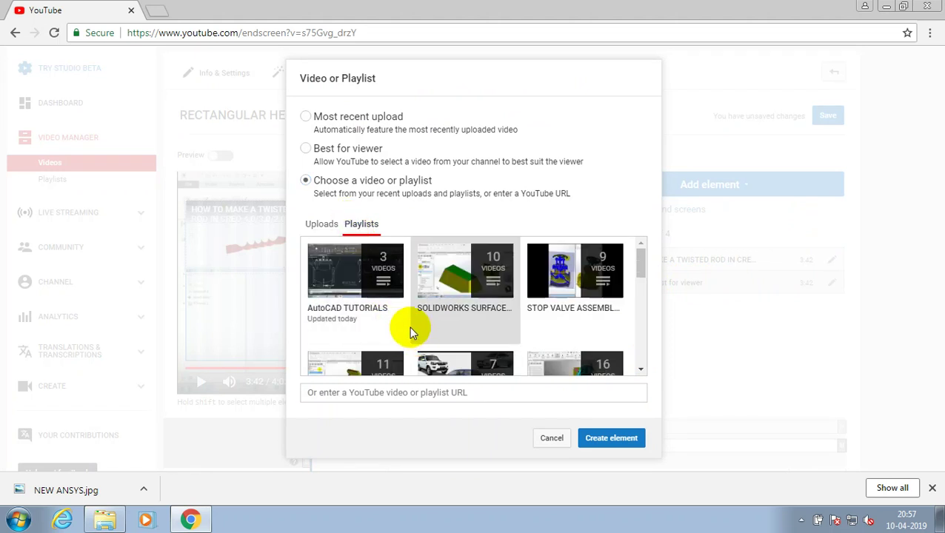
pyautogui.click(354, 315)
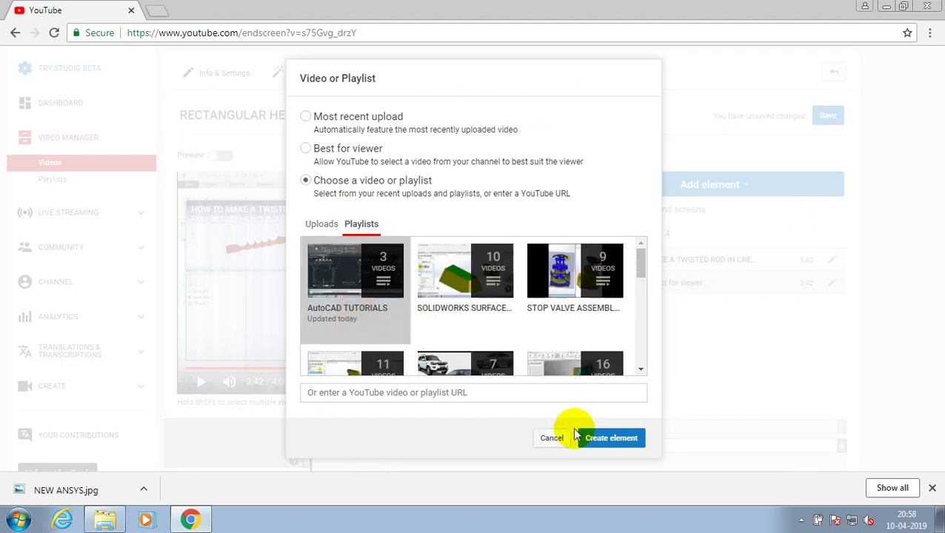
pyautogui.click(598, 440)
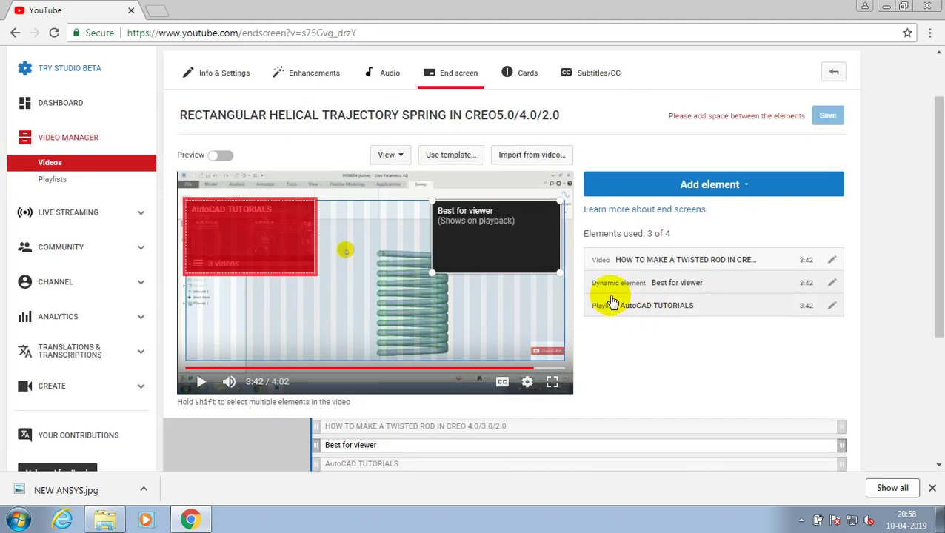
pyautogui.moveTo(221, 236); pyautogui.dragTo(223, 323)
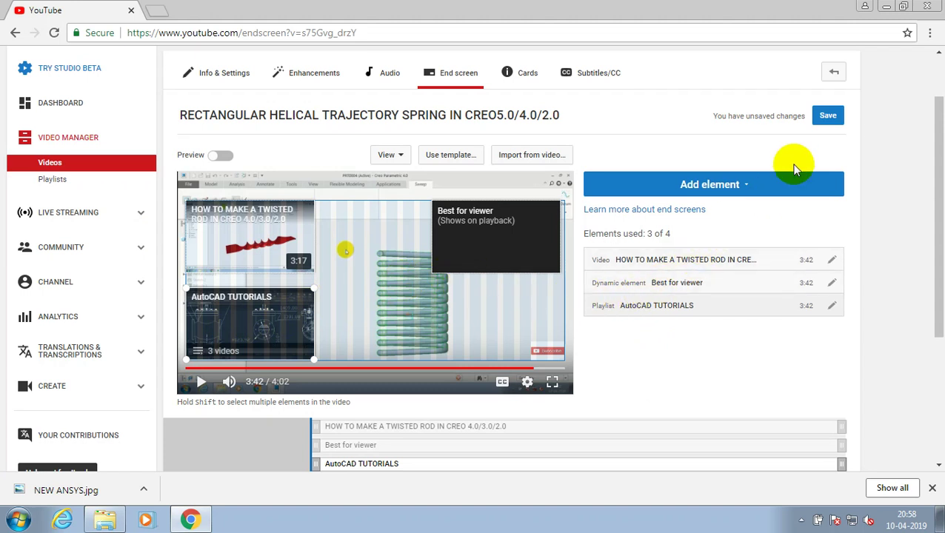
# Add the CREO MECHANISM TUTORIALS playlist at lower right and nudge Best for viewer toward centre
pyautogui.click(778, 185)
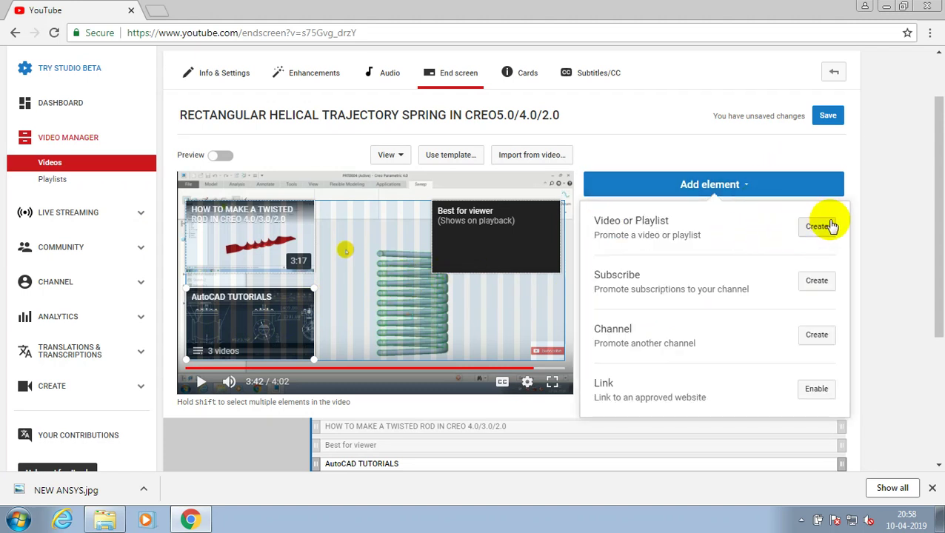
pyautogui.click(818, 226)
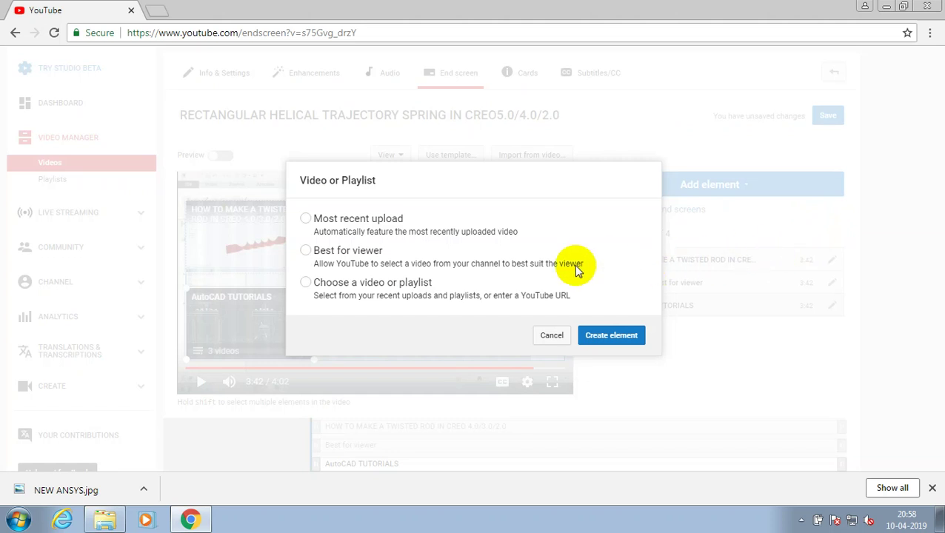
pyautogui.click(320, 284)
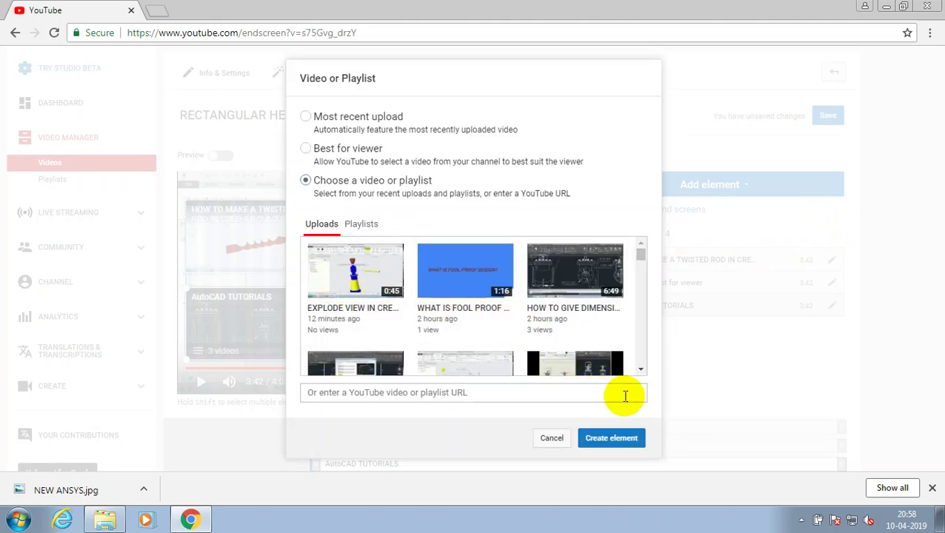
pyautogui.click(362, 225)
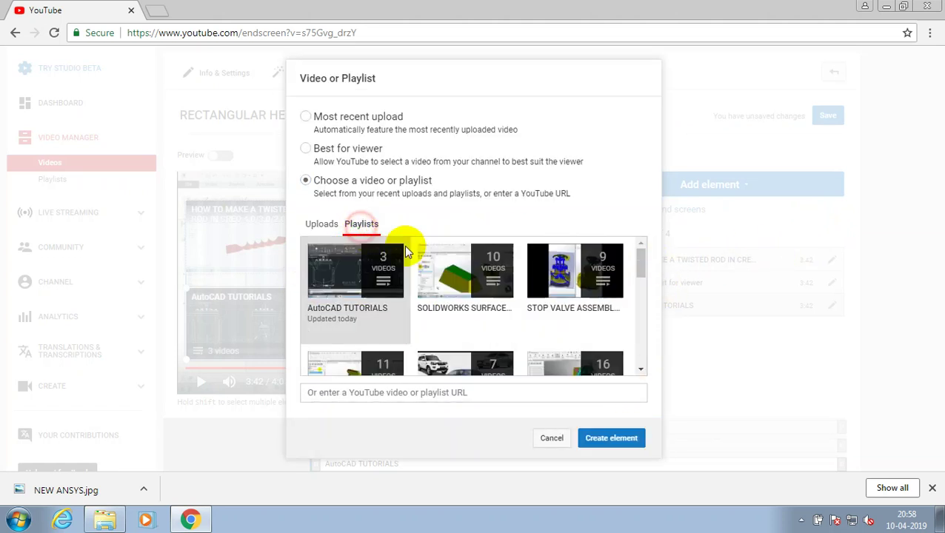
pyautogui.moveTo(643, 263); pyautogui.dragTo(650, 306)
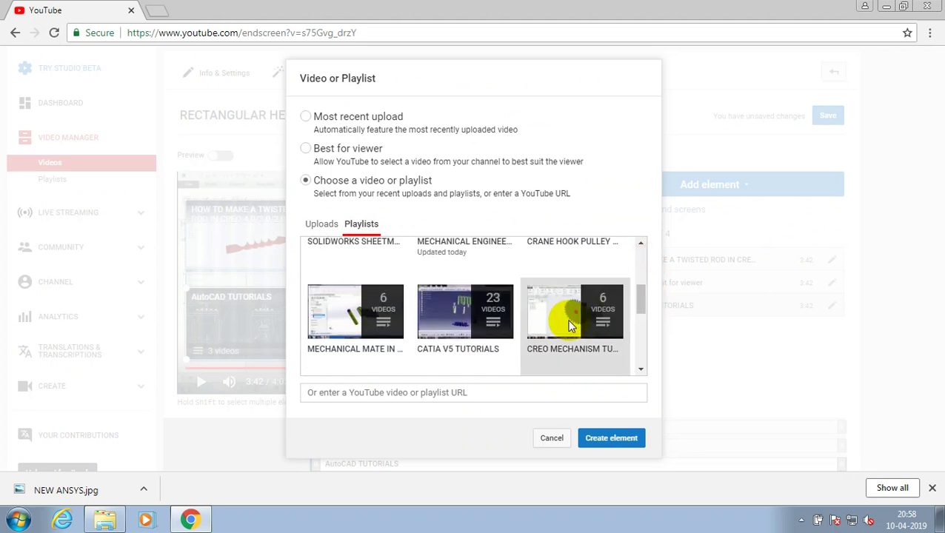
pyautogui.click(604, 440)
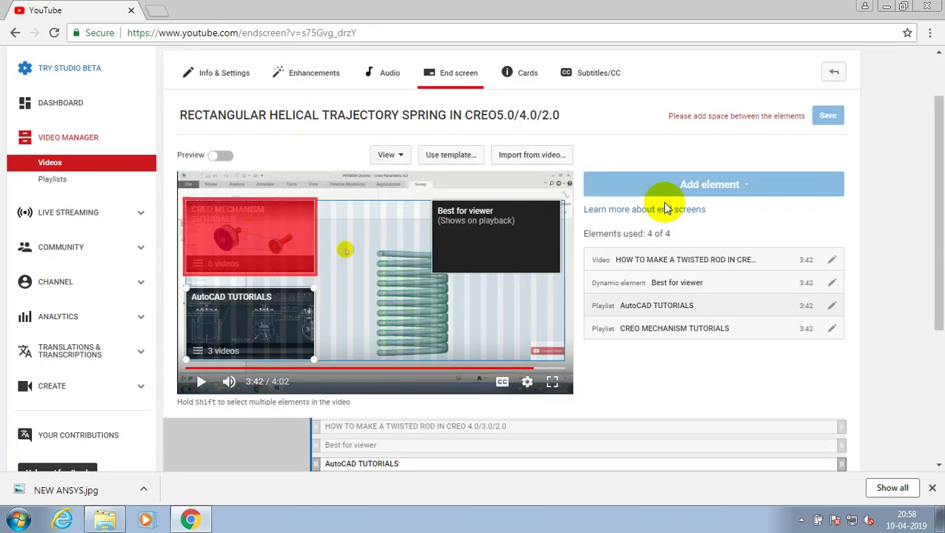
pyautogui.moveTo(229, 232)
pyautogui.mouseDown()
pyautogui.moveTo(482, 314)
pyautogui.moveTo(400, 315)
pyautogui.mouseUp()
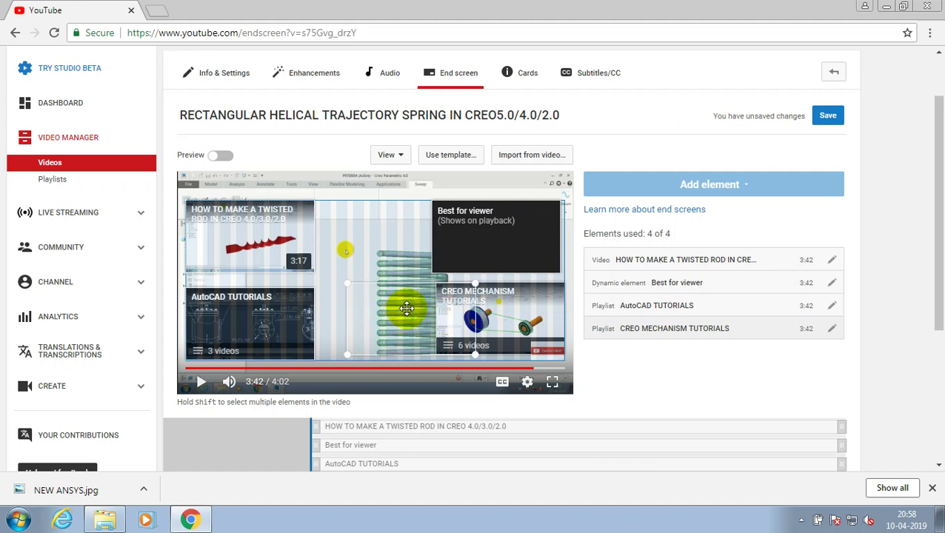
pyautogui.moveTo(465, 249); pyautogui.dragTo(379, 249)
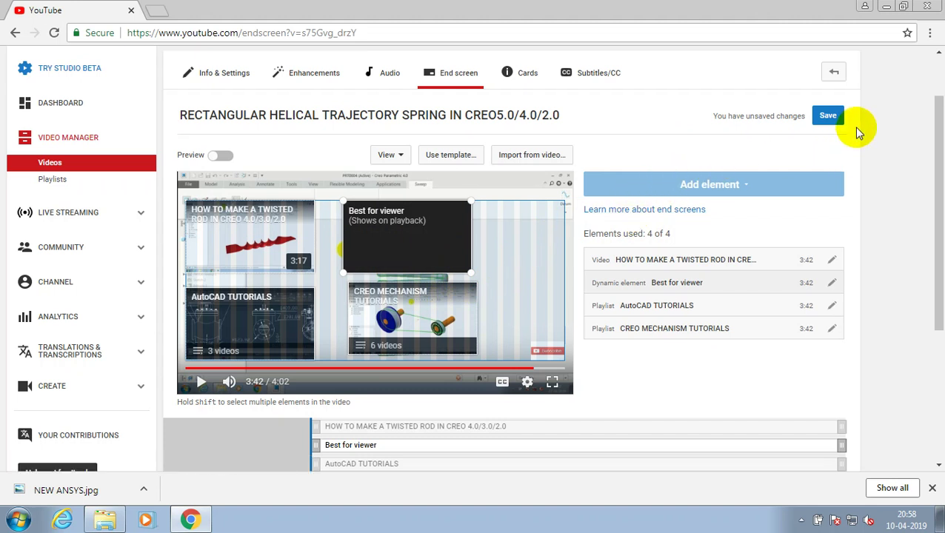
# Save the end screen layout with the video, Best for viewer and two playlists
pyautogui.click(836, 118)
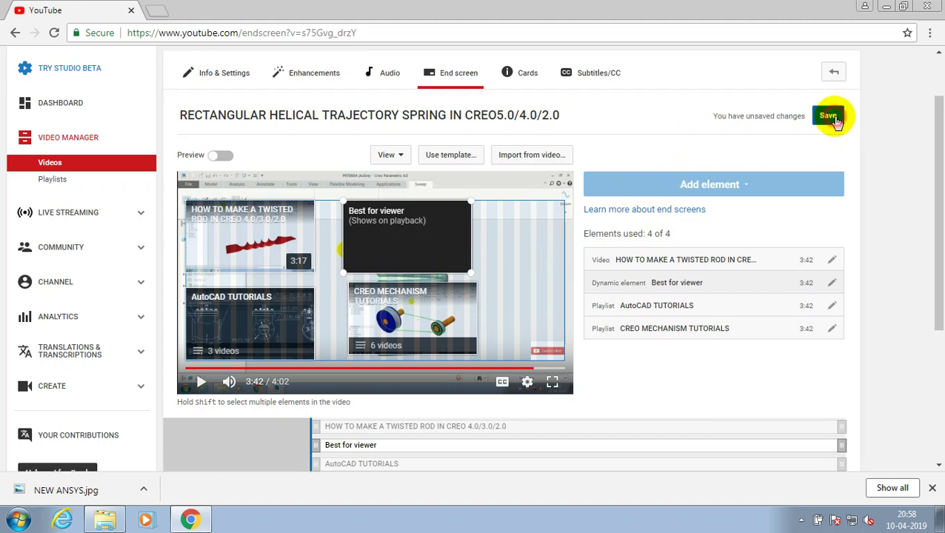